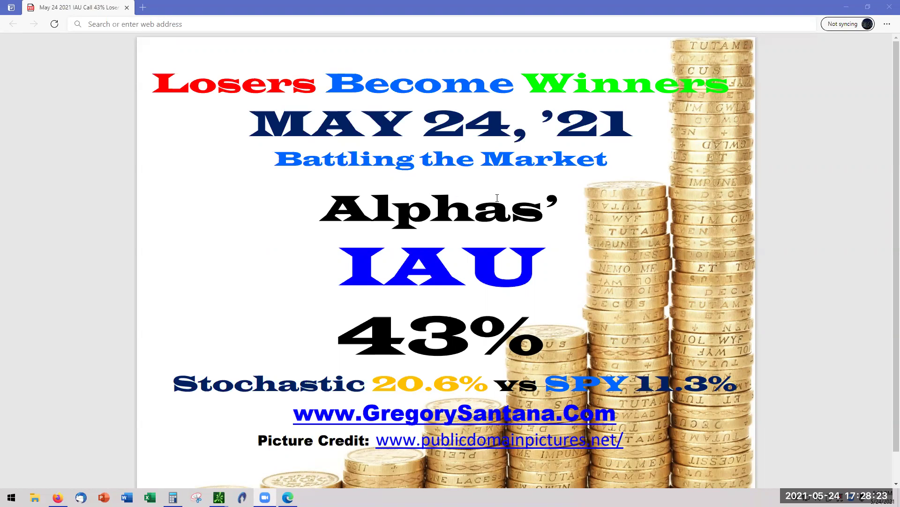
Put away the title slide, switch the thinkorswim chart to the WBA position, autozoom it and frame the May candles
left_click(847, 7)
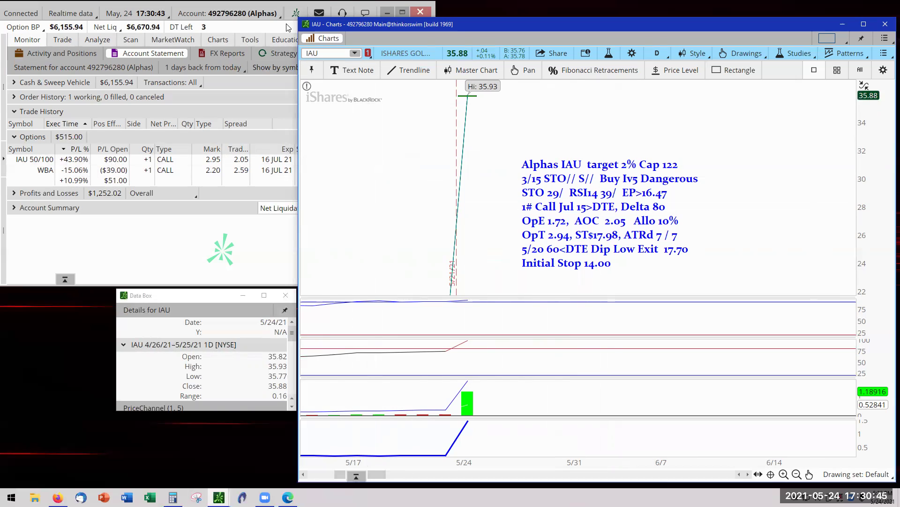
left_click(356, 53)
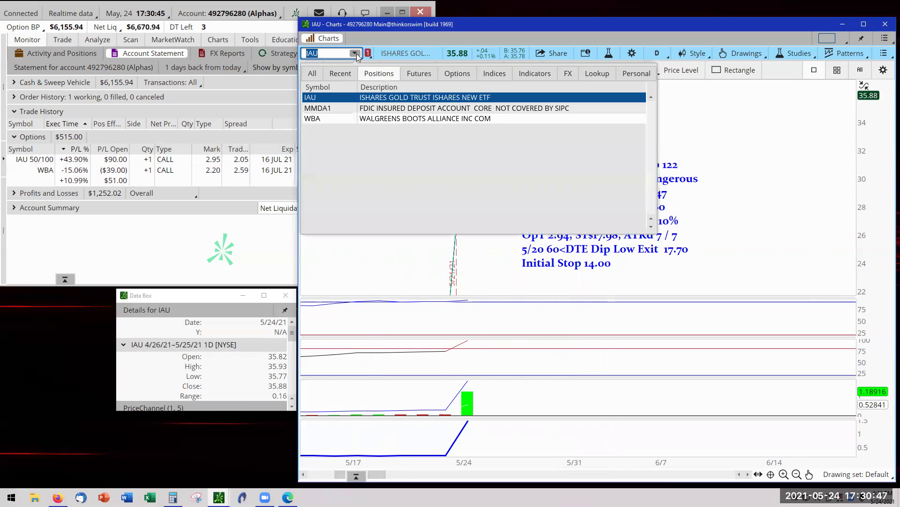
left_click(377, 120)
right_click(419, 169)
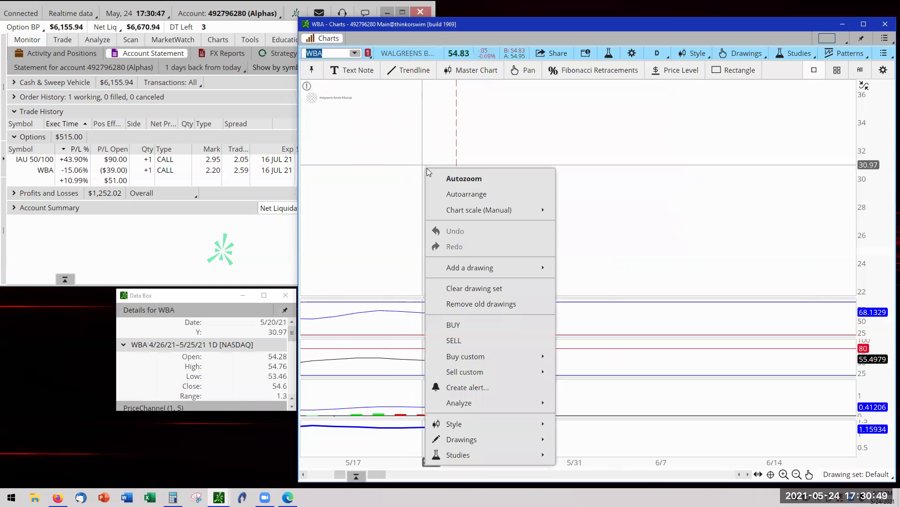
left_click(462, 180)
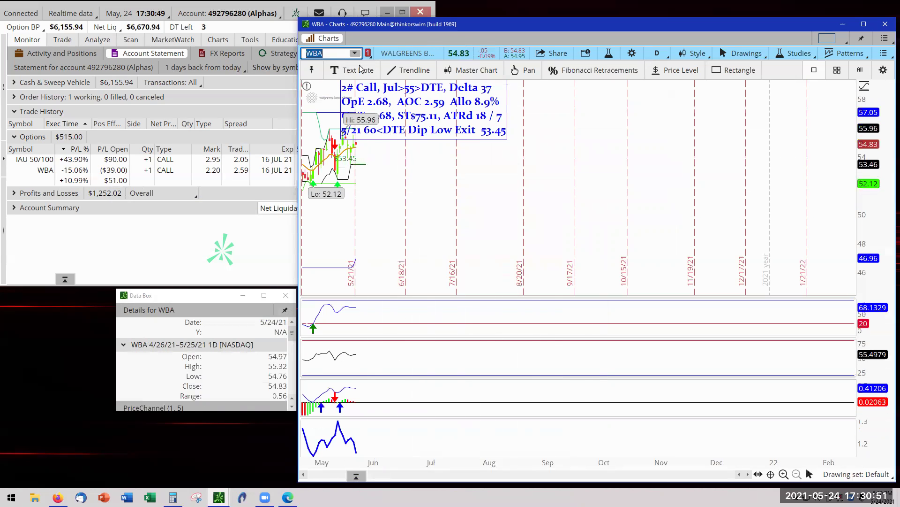
left_click(352, 73)
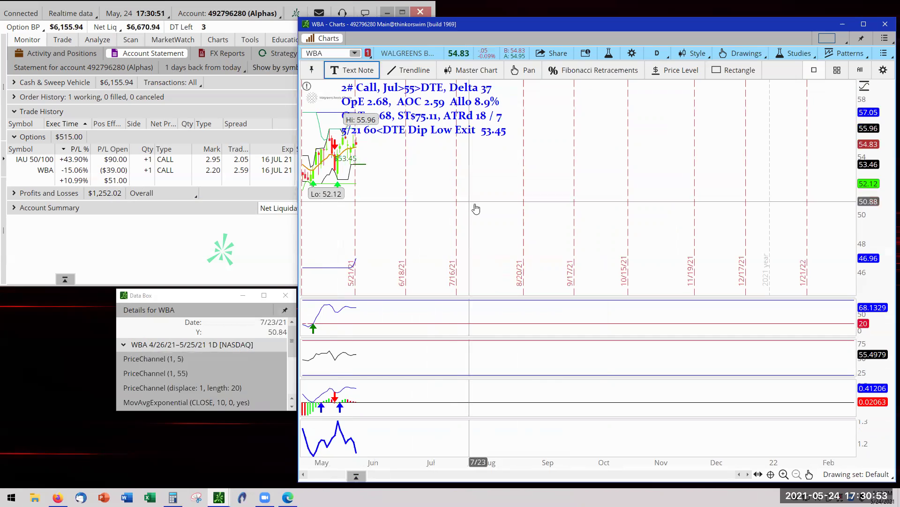
left_click(783, 474)
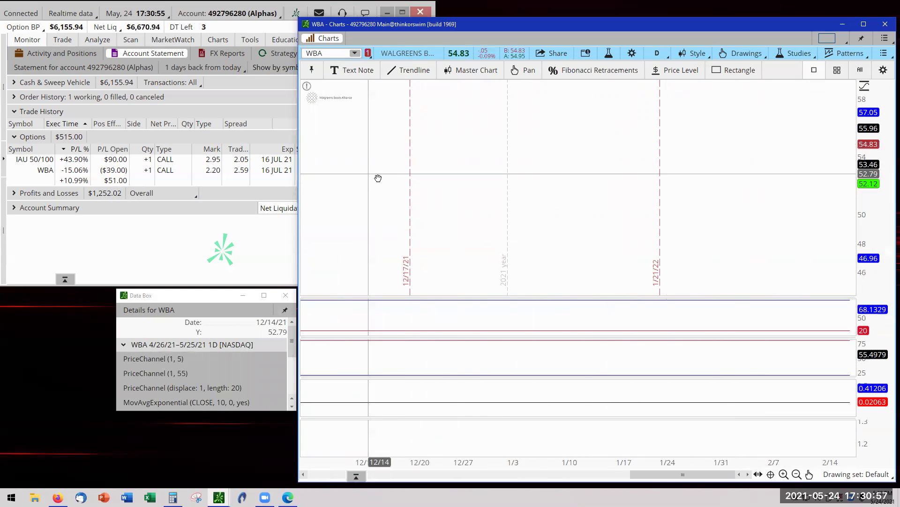
left_click_drag(378, 176, 738, 202)
left_click_drag(666, 479, 402, 483)
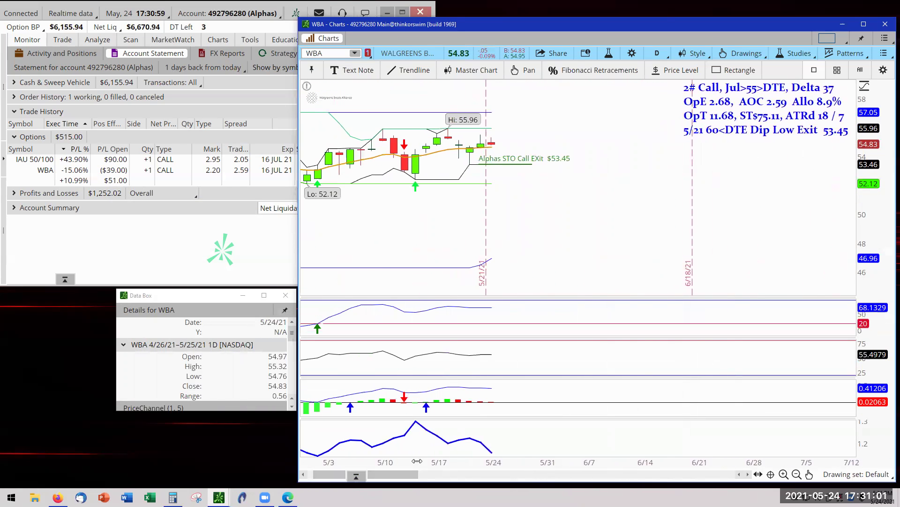
Reposition the full WBA trade note closer to the May candles, in the empty chart area around the 6/18/21 expiration line
left_click_drag(633, 166, 659, 241)
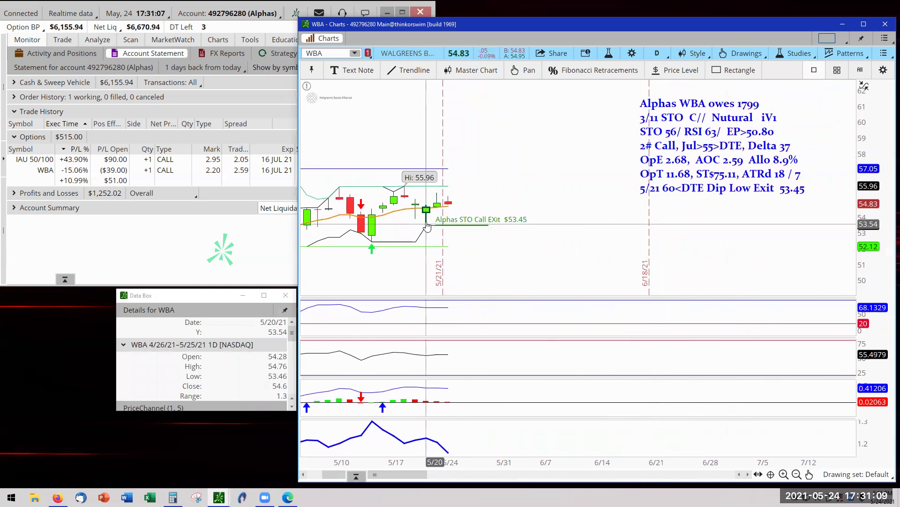
left_click_drag(724, 144, 618, 142)
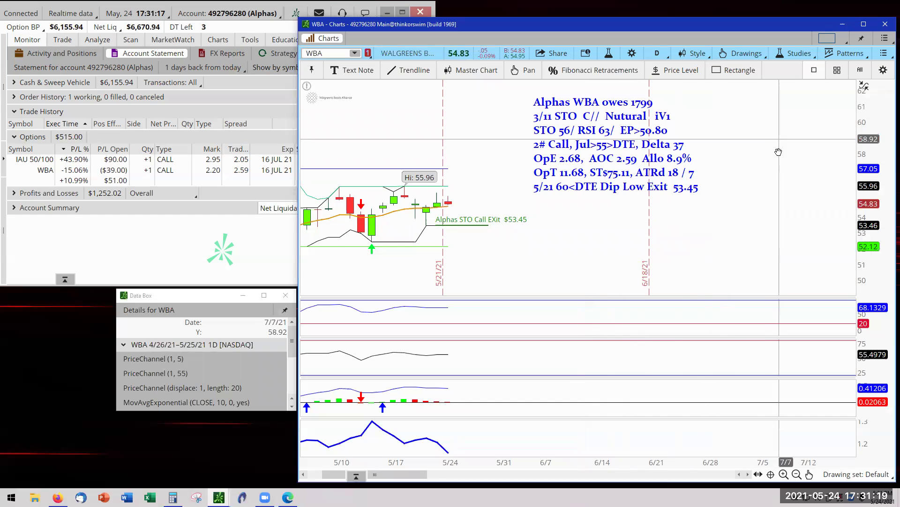
left_click_drag(779, 152, 811, 178)
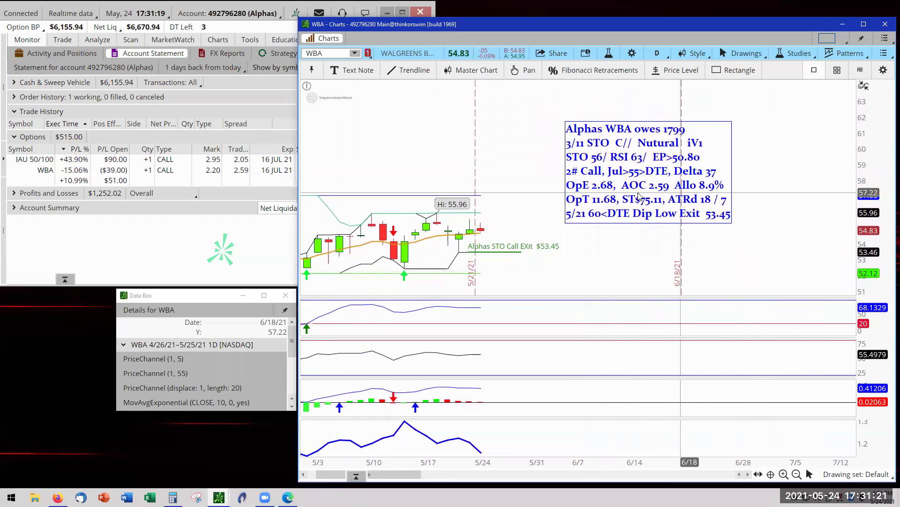
Switch the chart back to the IAU position, autozoom it and frame the May candles with their trade notes
left_click(356, 54)
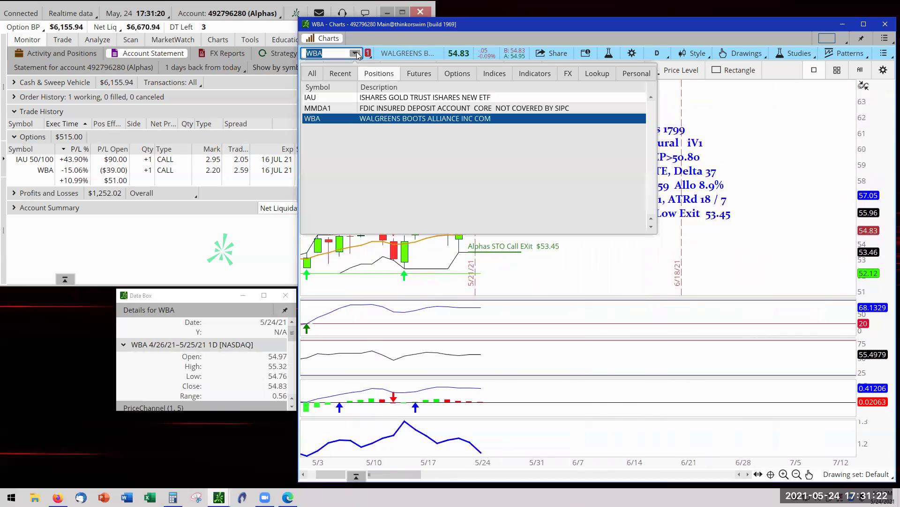
left_click(372, 99)
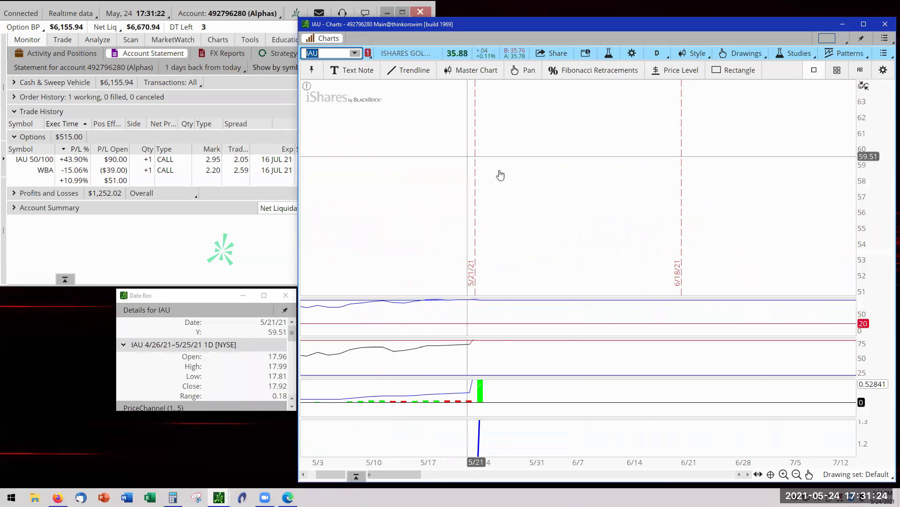
right_click(573, 206)
left_click(603, 216)
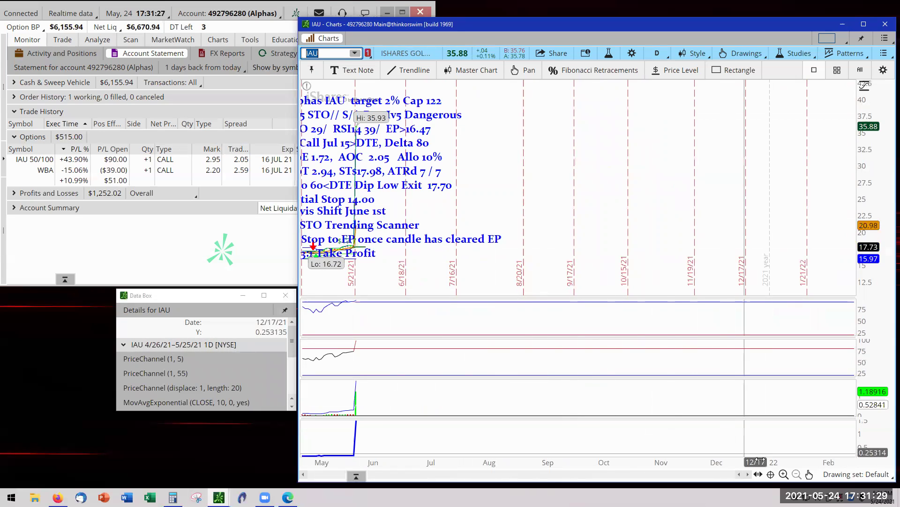
left_click(784, 474)
left_click(784, 475)
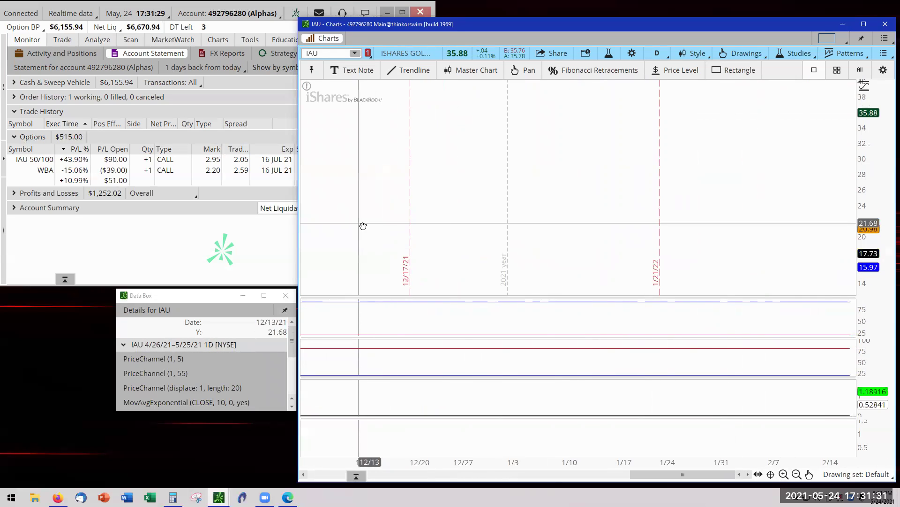
left_click_drag(494, 222, 641, 213)
left_click_drag(366, 215, 692, 201)
left_click_drag(390, 205, 758, 191)
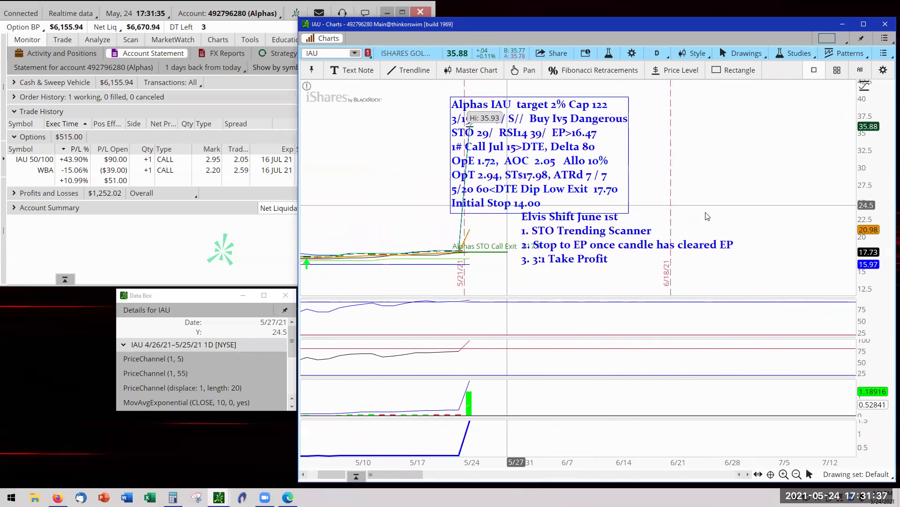
Shift the IAU trade note clear of the price line and the Elvis Shift June 1st note clear of the call exit label
left_click_drag(712, 209, 718, 162)
left_click_drag(499, 154, 550, 153)
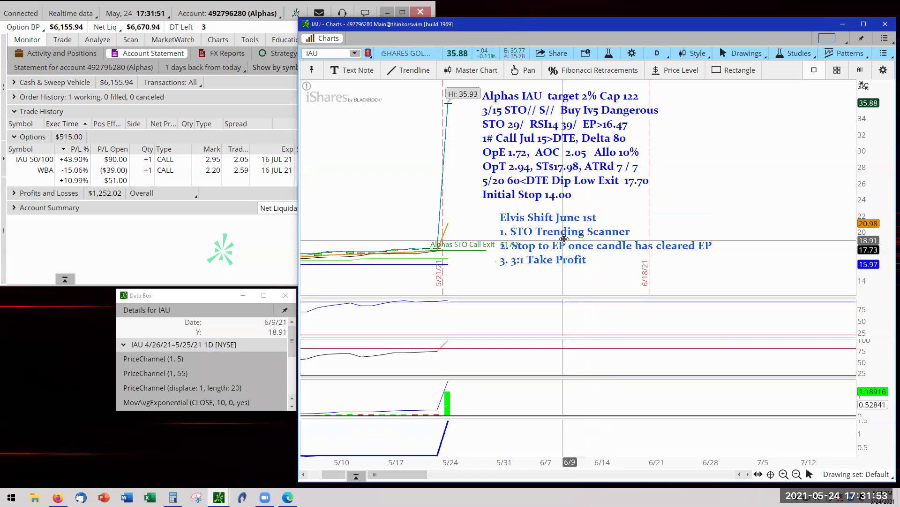
left_click_drag(563, 240, 639, 240)
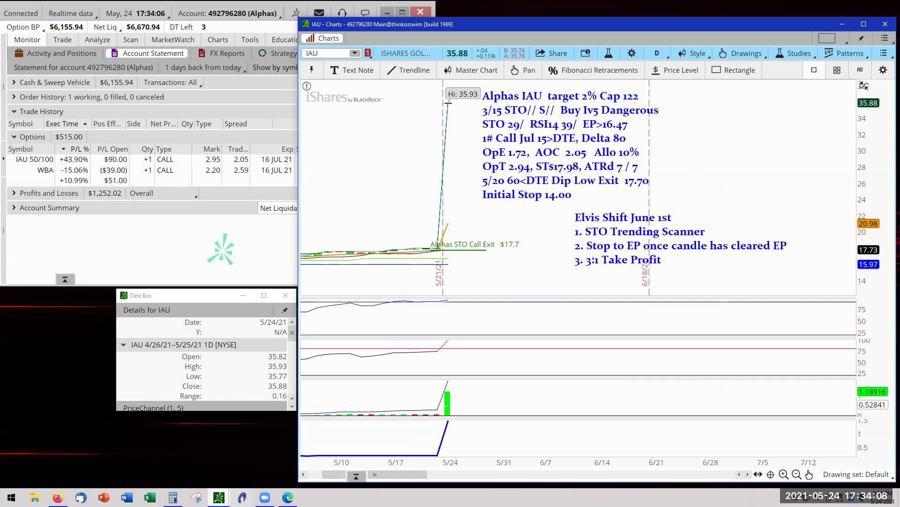
Switch to the Option Hacker window, load the personal Stochastic Uptrend query and run the scan on Lost Leaders Alphas
mouse_move(218, 496)
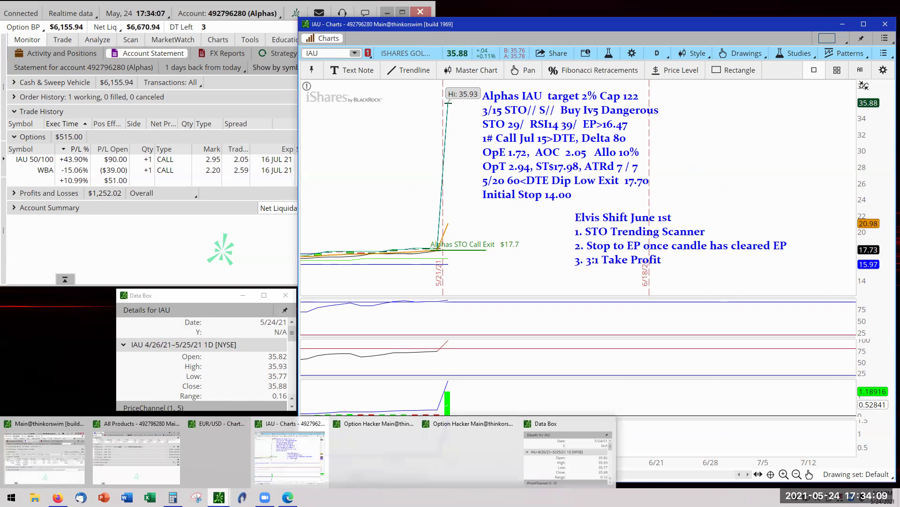
left_click(386, 456)
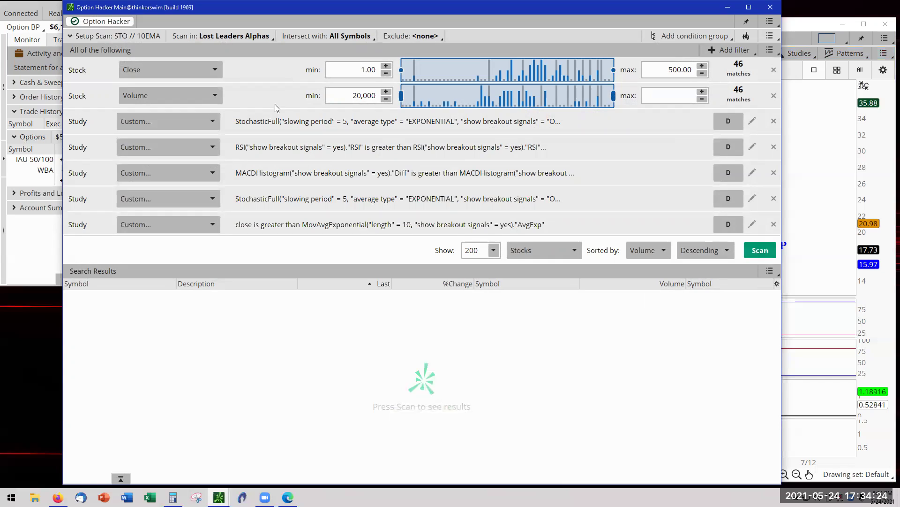
left_click(770, 36)
mouse_move(751, 72)
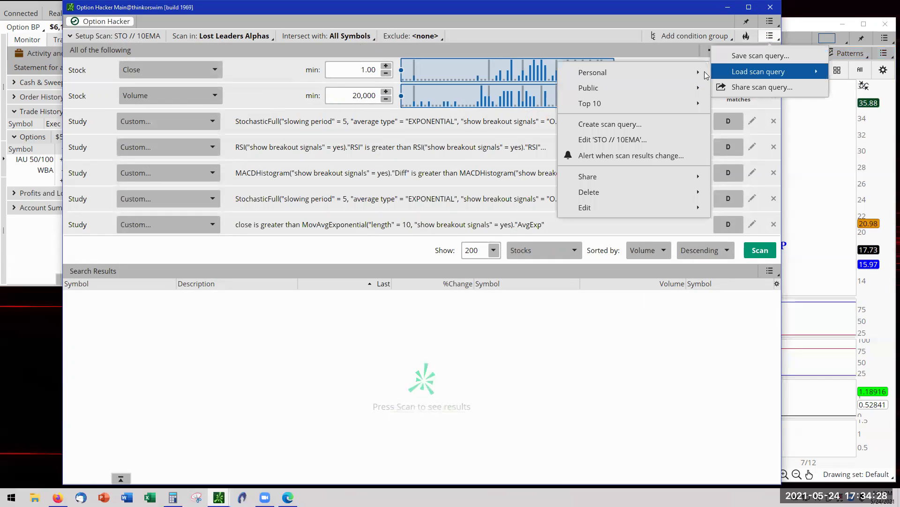
mouse_move(584, 76)
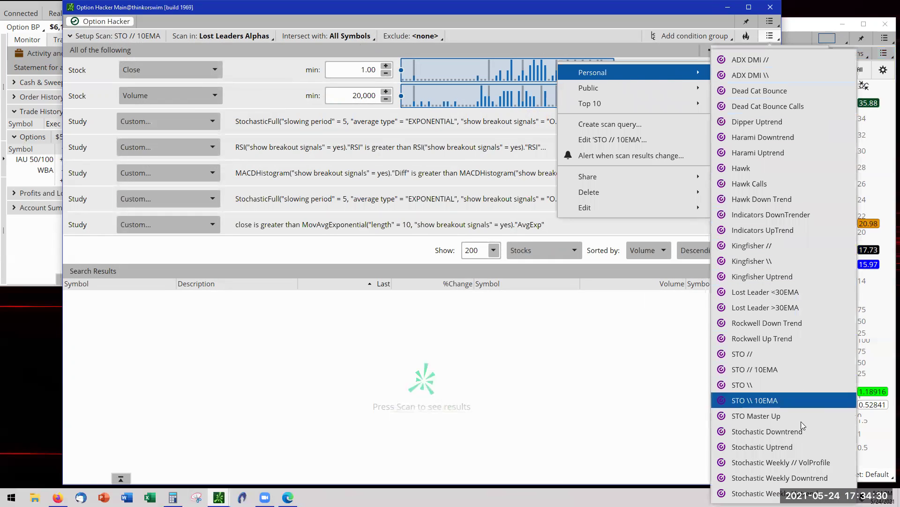
left_click(780, 450)
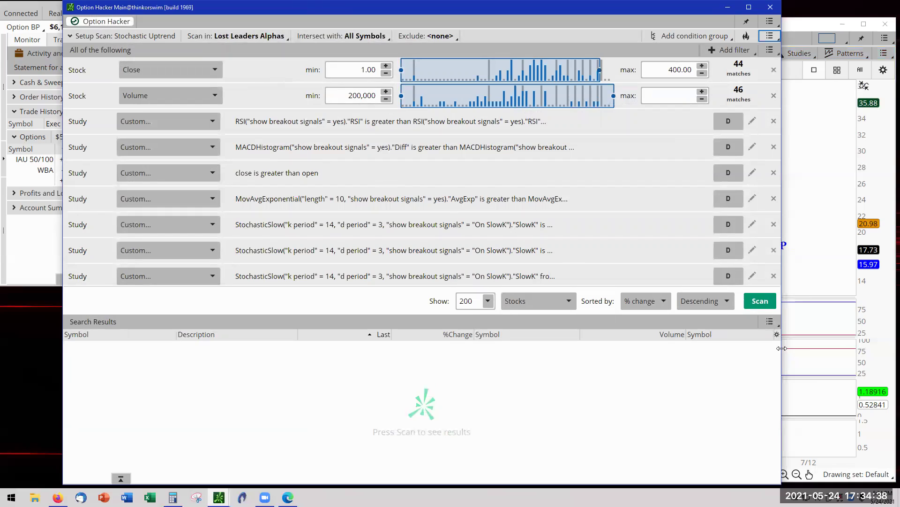
left_click(764, 306)
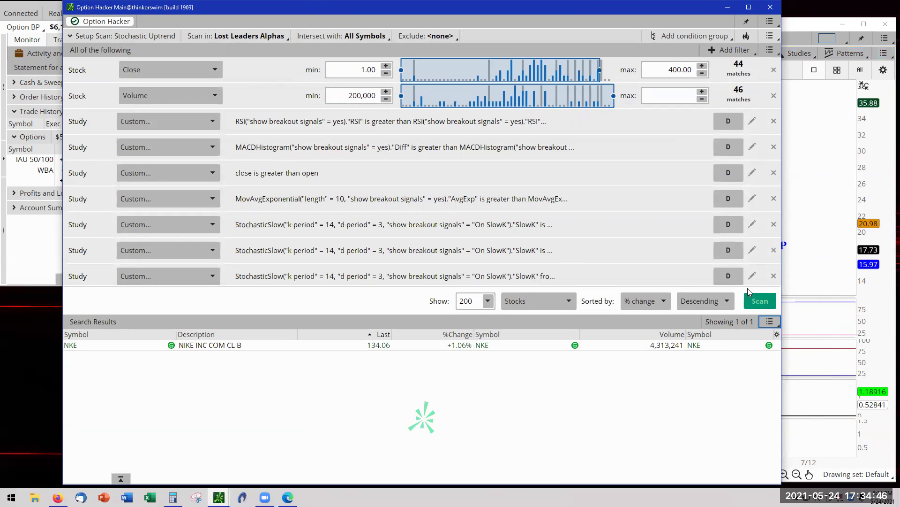
Load the personal Stochastic Weekly Uptrend query, collapse its filter list and run the scan
left_click(769, 36)
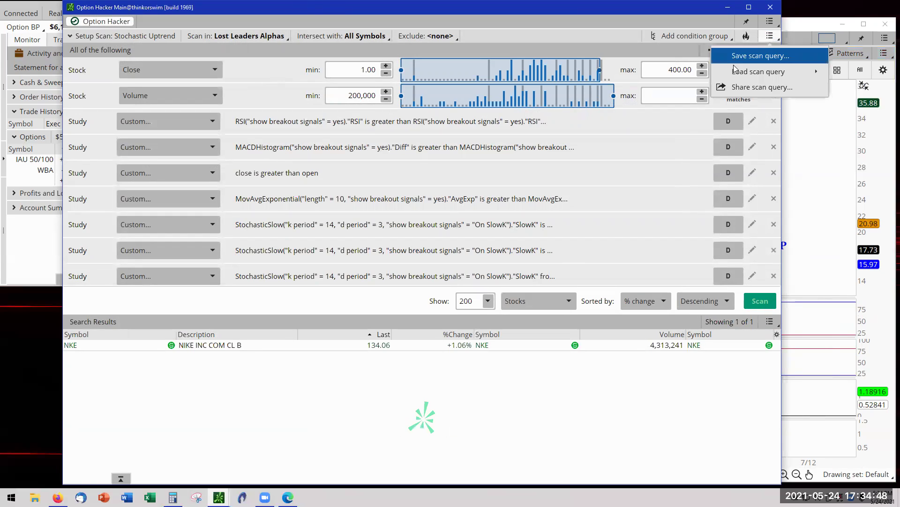
mouse_move(619, 73)
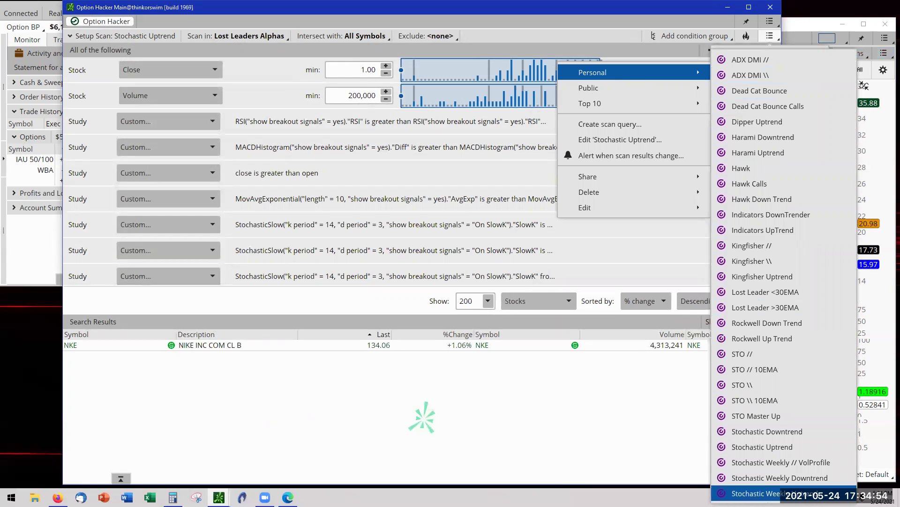
left_click(746, 493)
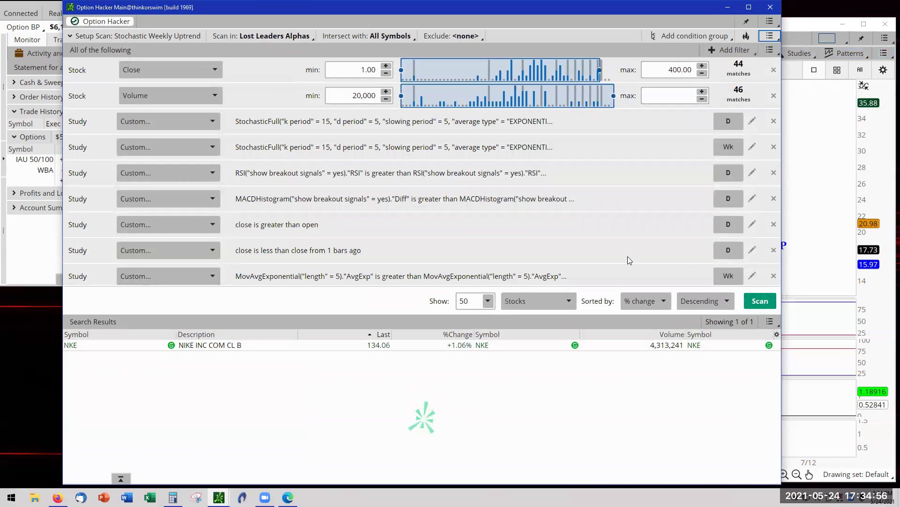
left_click(71, 36)
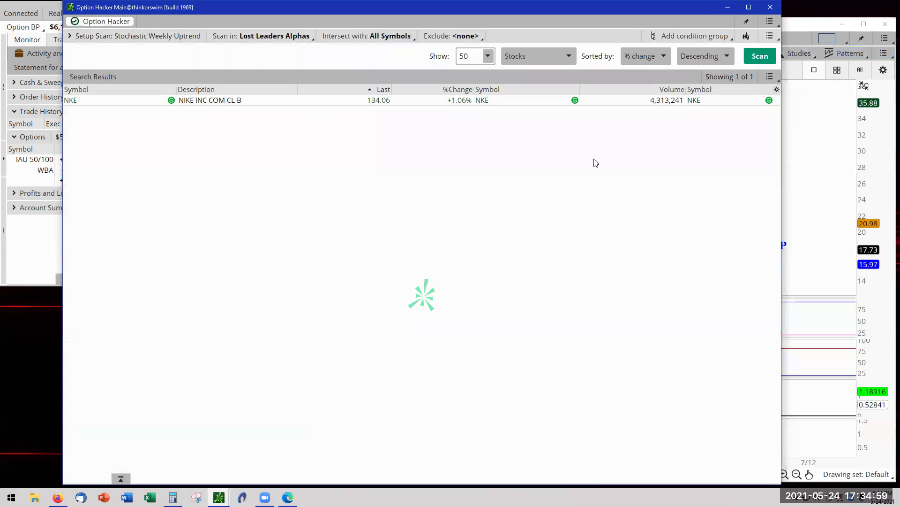
left_click(760, 56)
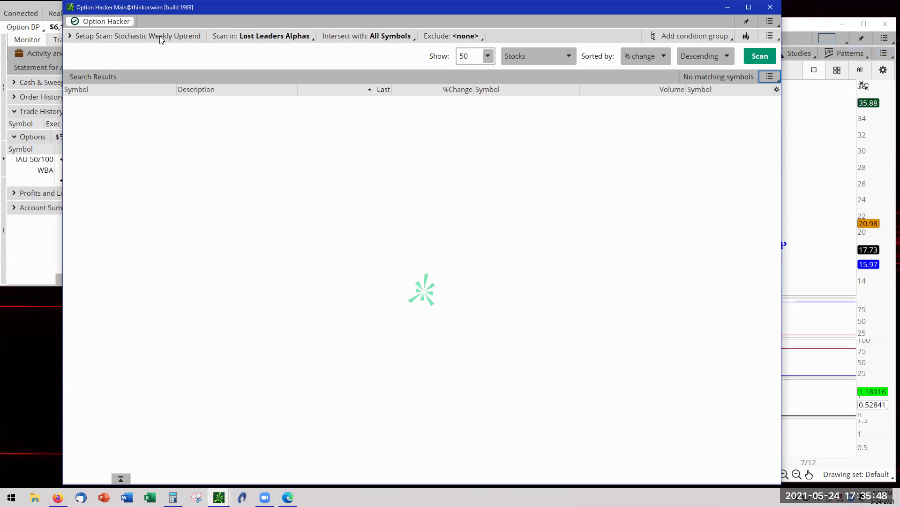
Load the personal Stochastic Weekly Downtrend query, collapse its filters and scan the Lost Leaders Phoenix list
left_click(769, 36)
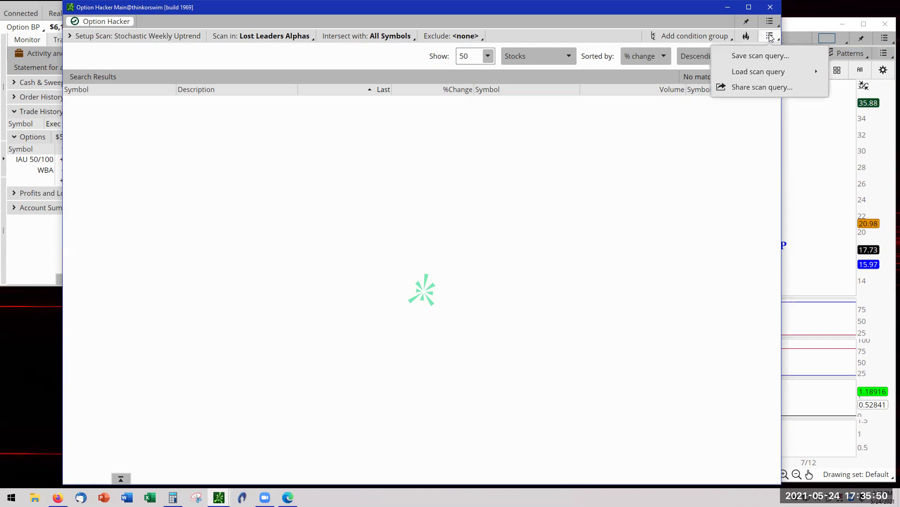
mouse_move(746, 71)
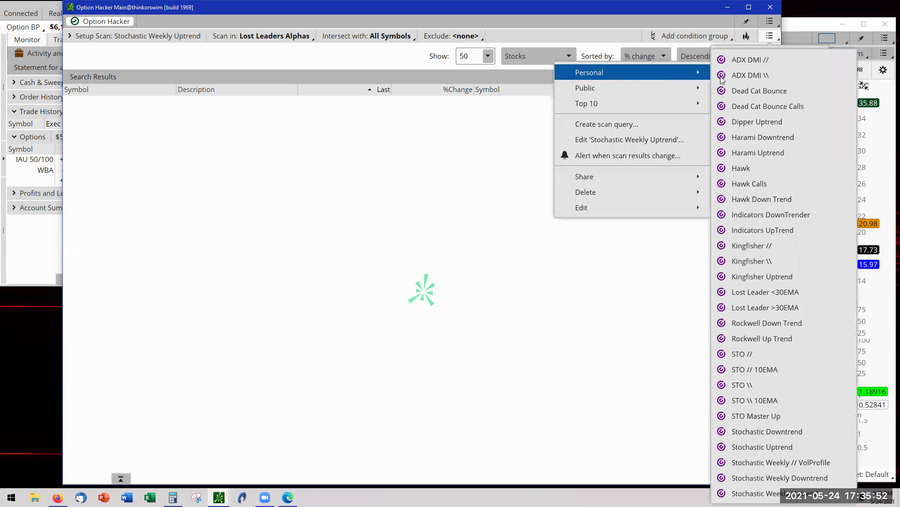
left_click(774, 478)
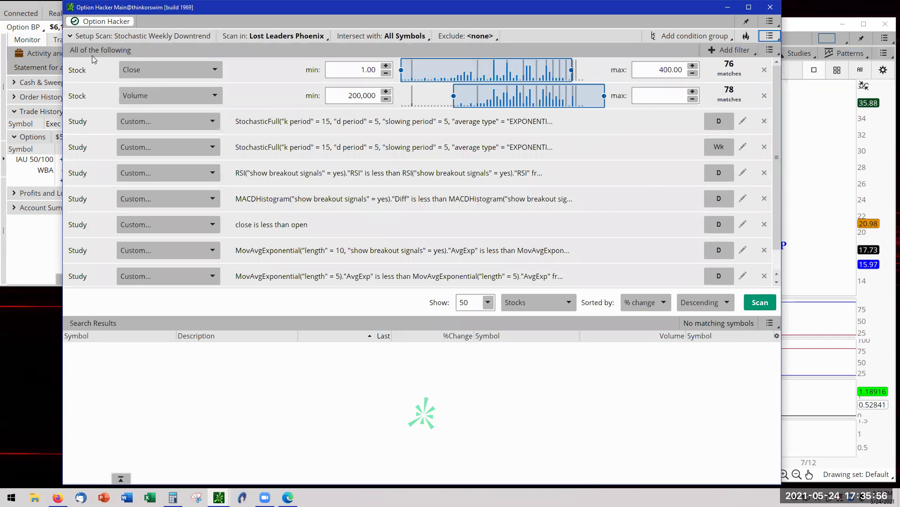
left_click(70, 37)
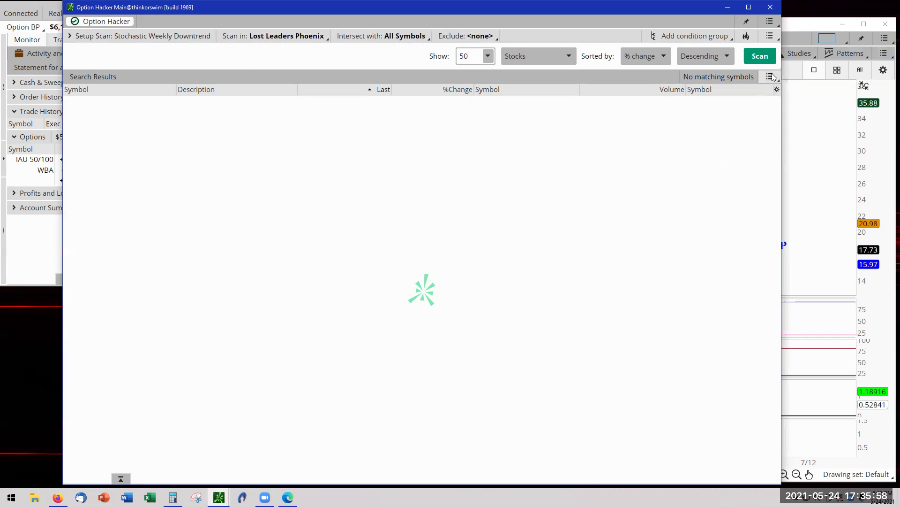
left_click(767, 57)
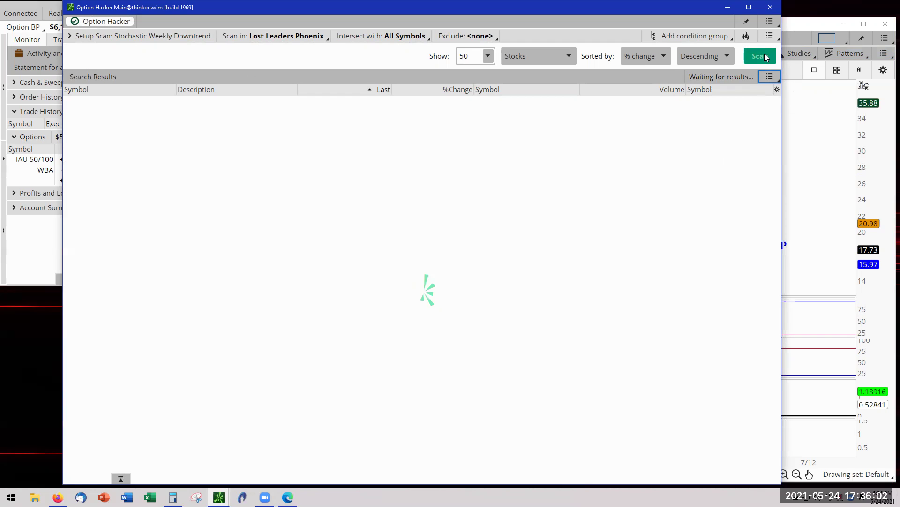
Change the symbol list scanned by the Stochastic Weekly Downtrend query to Lost Leaders Alphas
left_click(327, 42)
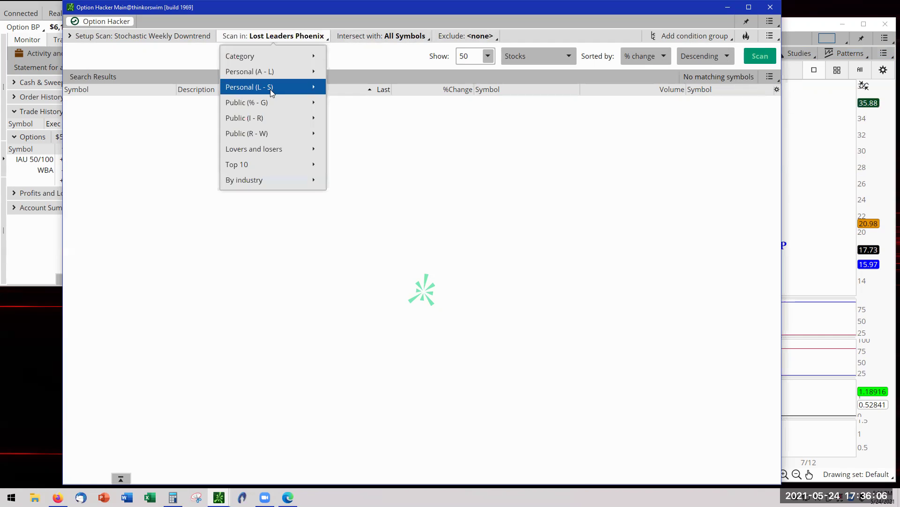
mouse_move(270, 86)
left_click(387, 88)
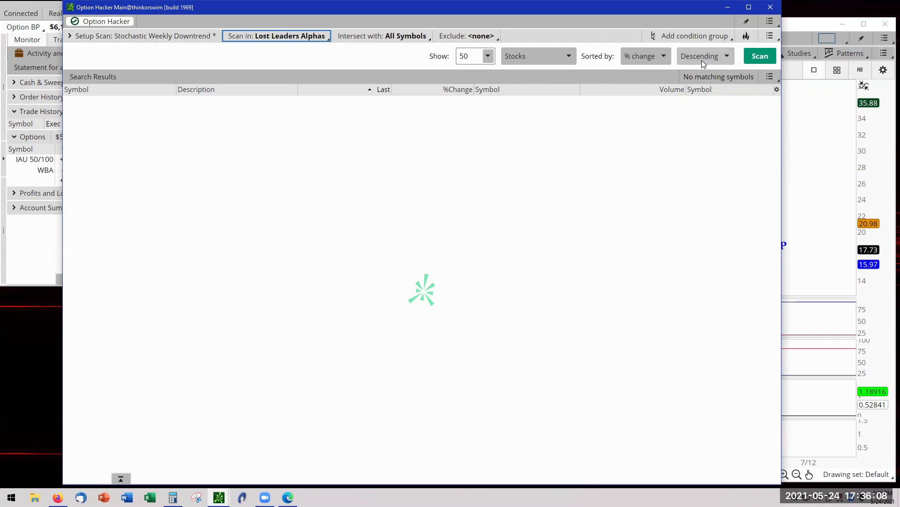
Run the Stochastic Weekly Downtrend scan, and load and run the personal Stochastic Downtrend query on Lost Leaders Alphas
left_click(765, 56)
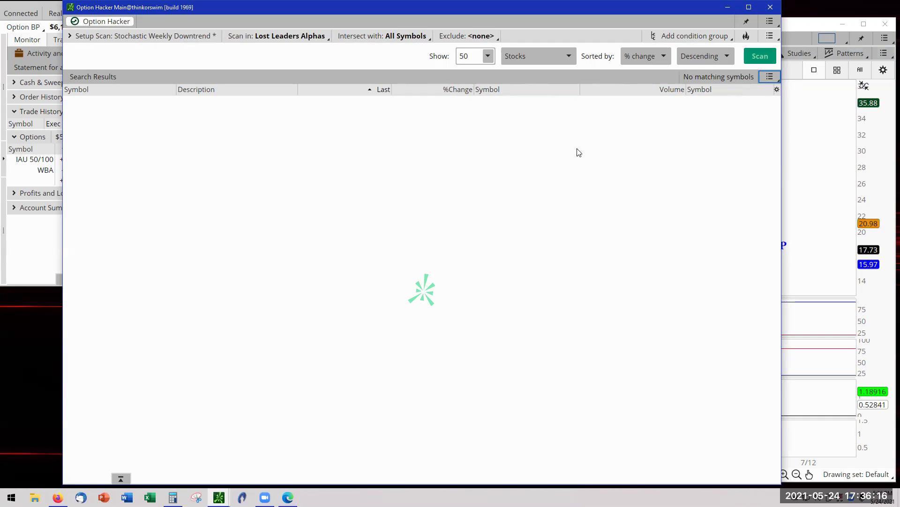
left_click(771, 37)
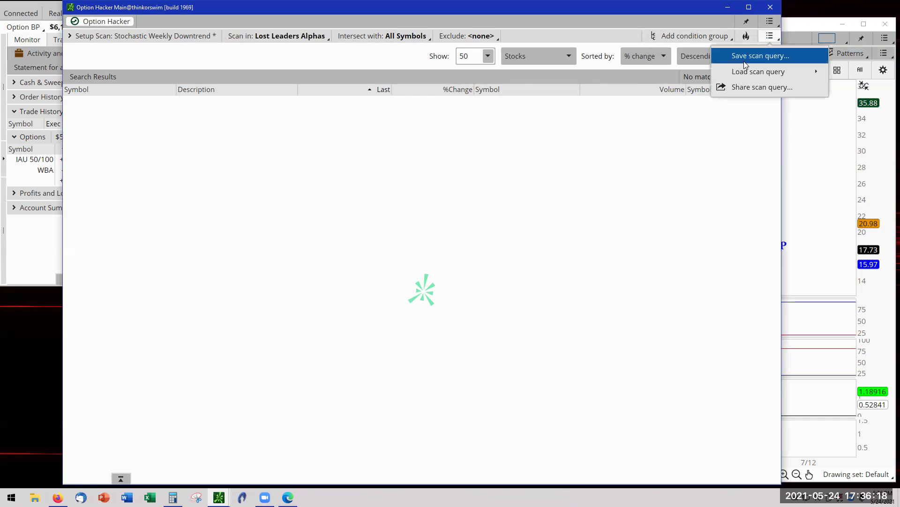
mouse_move(745, 70)
mouse_move(593, 70)
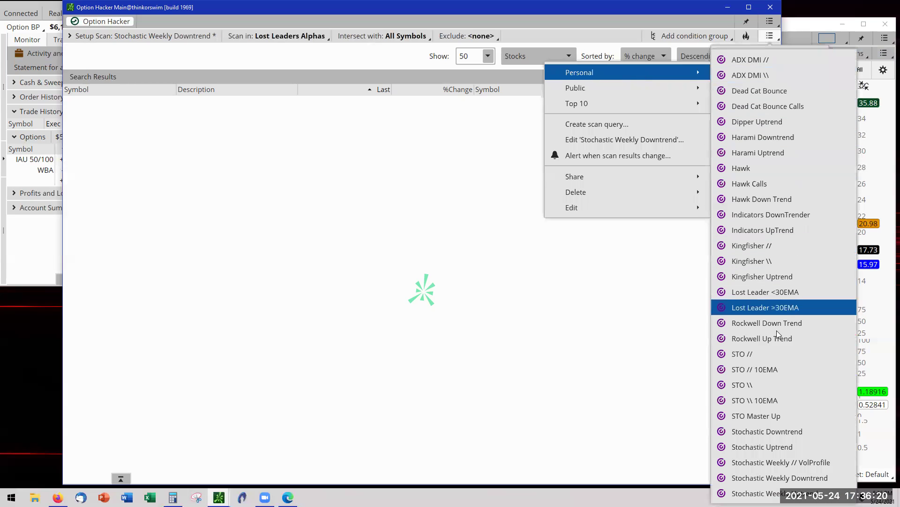
left_click(780, 430)
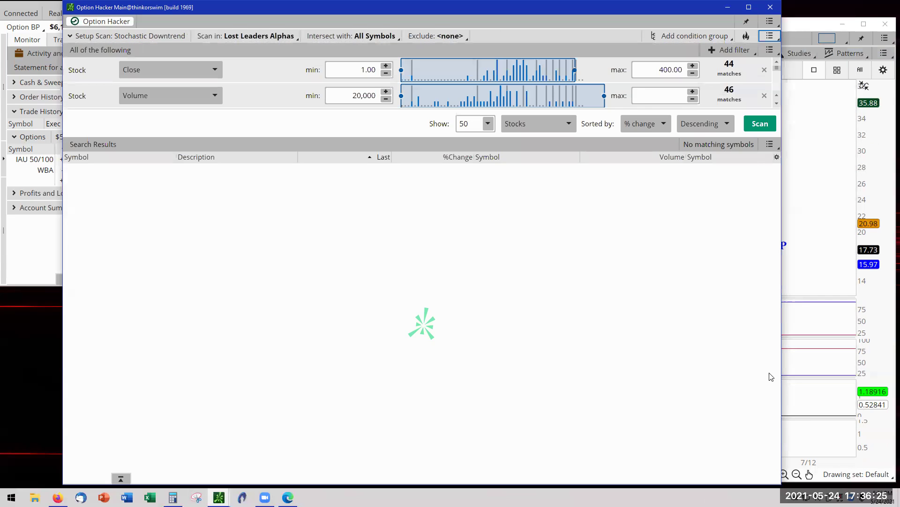
left_click(766, 124)
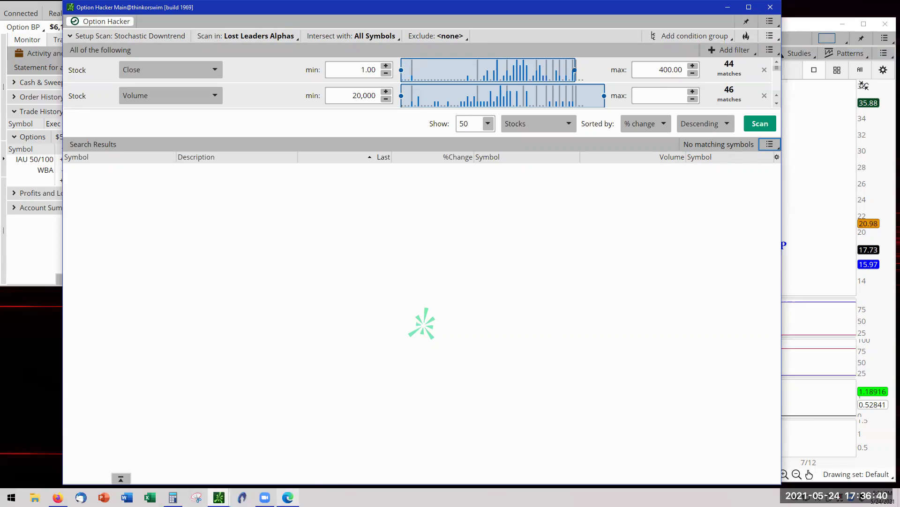
Bring the account statement window forward, switch to Calculator and subtract 5533 from the net liquidating value entered as 6670
mouse_move(173, 497)
left_click(35, 243)
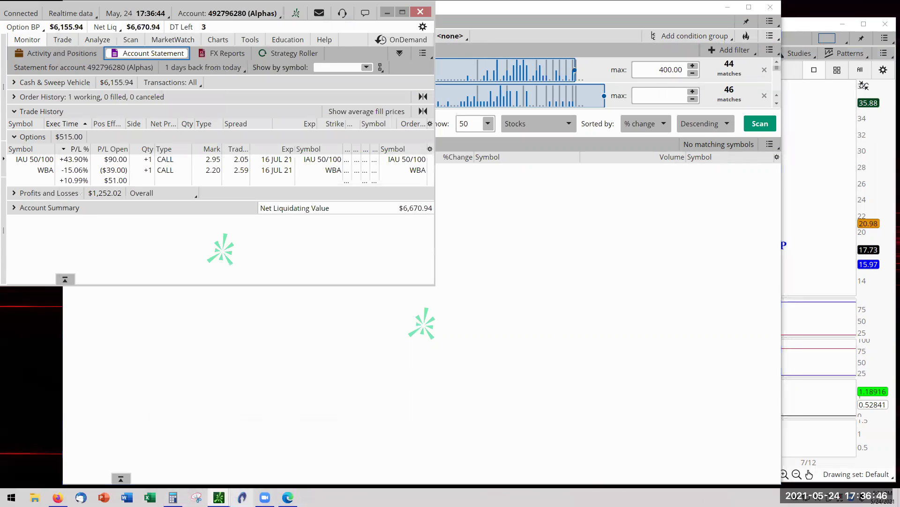
left_click(173, 497)
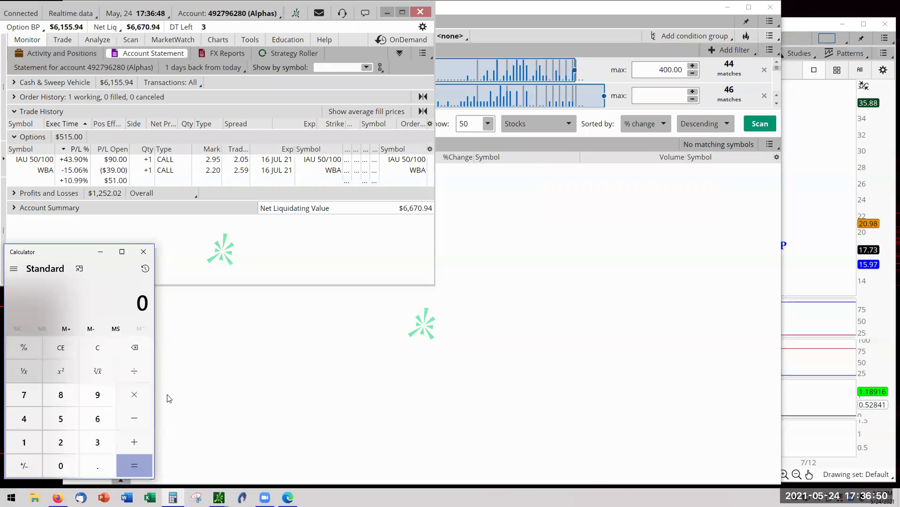
left_click(98, 420)
left_click(98, 418)
left_click(23, 394)
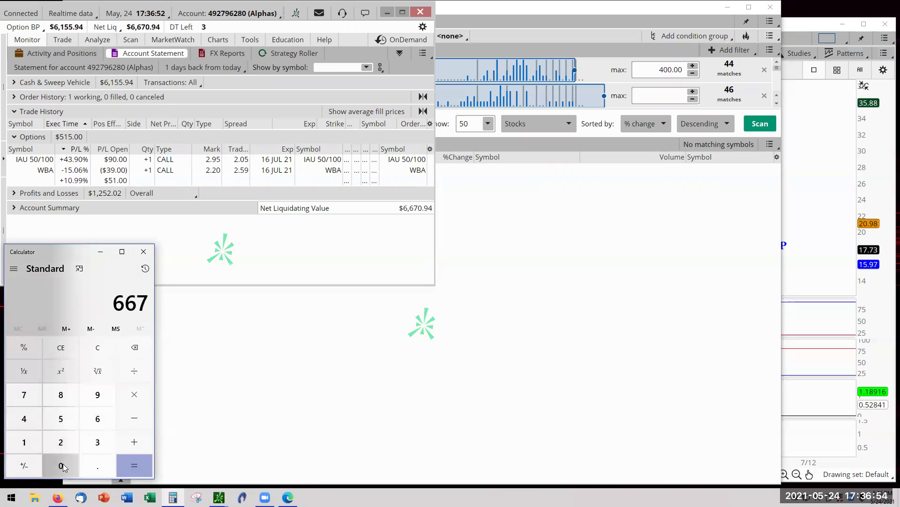
left_click(60, 465)
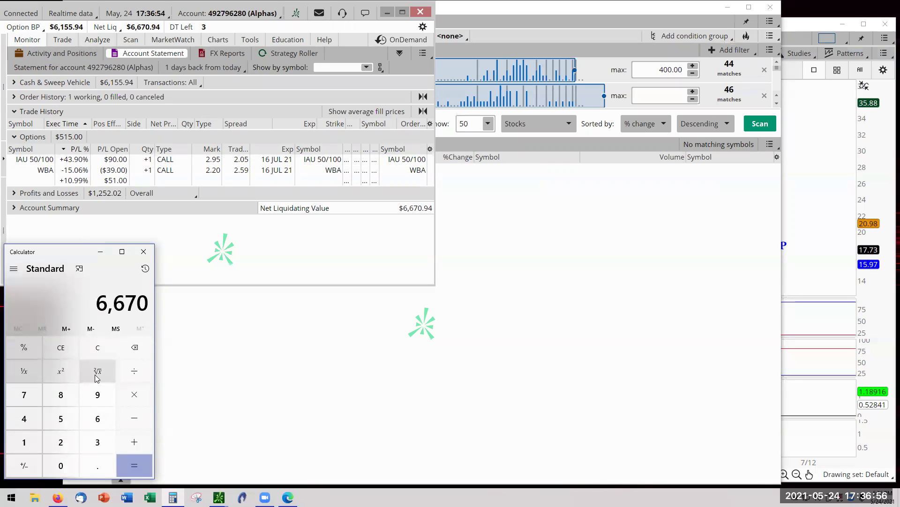
left_click(135, 417)
left_click(60, 419)
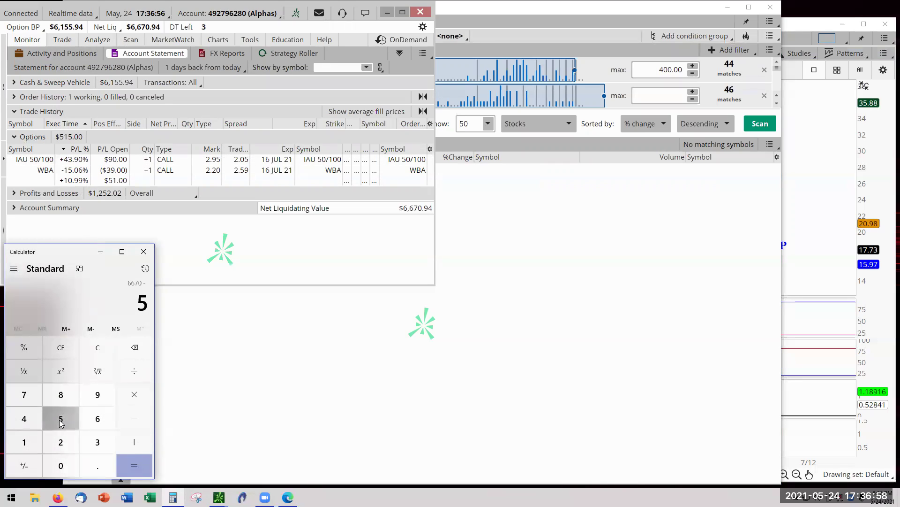
left_click(61, 418)
left_click(85, 442)
left_click(85, 442)
left_click(134, 465)
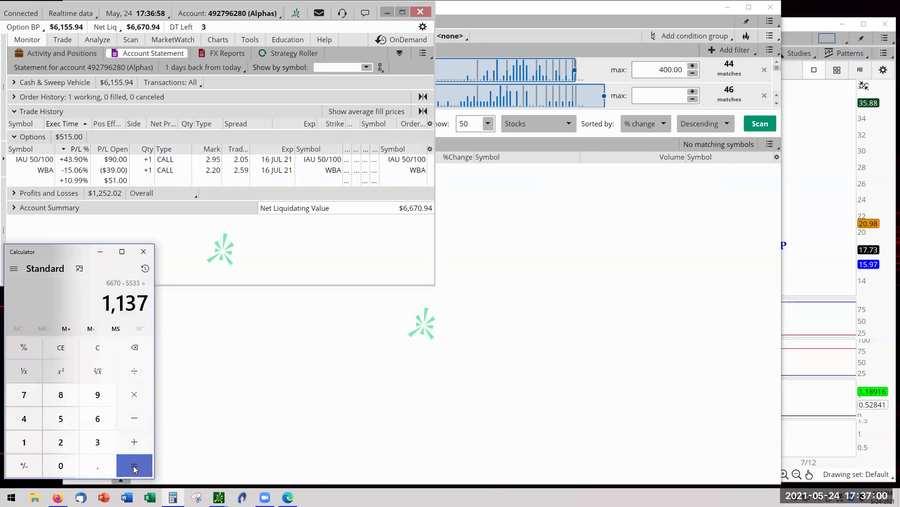
Divide the calculated gain by 5533 using the percent function to get the account's percentage return
left_click(134, 370)
left_click(61, 415)
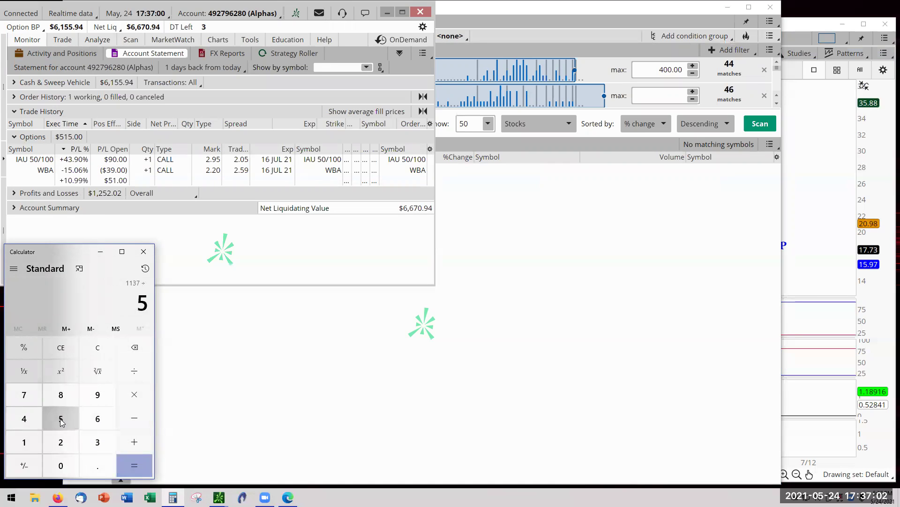
left_click(61, 415)
left_click(97, 442)
left_click(97, 442)
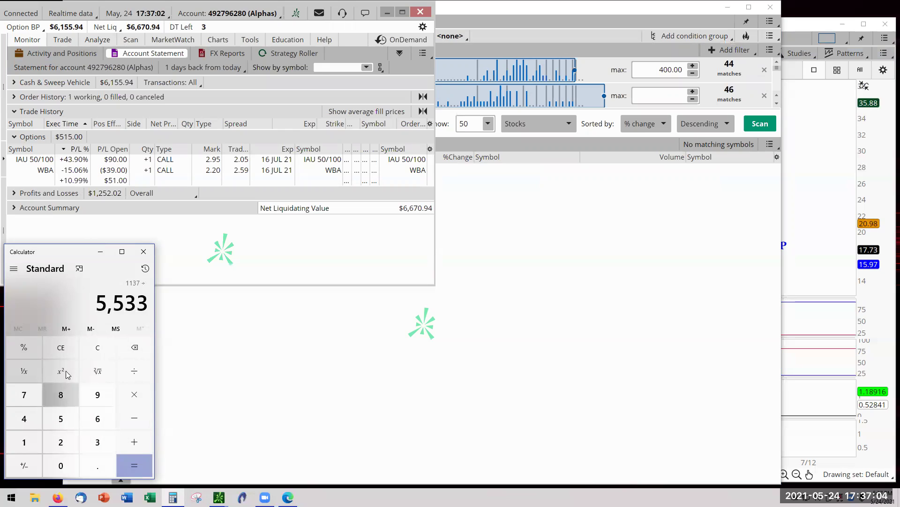
left_click(31, 345)
left_click(137, 462)
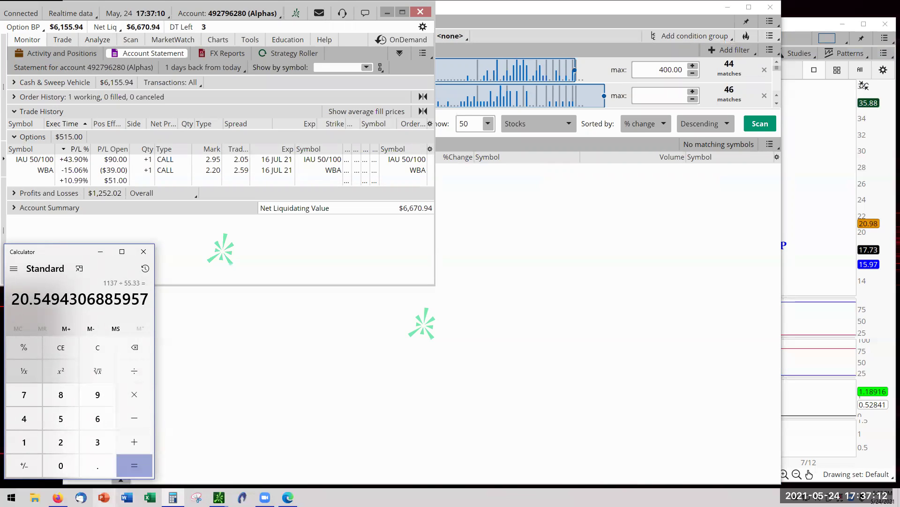
Switch to the Yahoo Finance SPY page in Firefox and bring up Calculator to compare the account return with SPY's YTD return
mouse_move(57, 497)
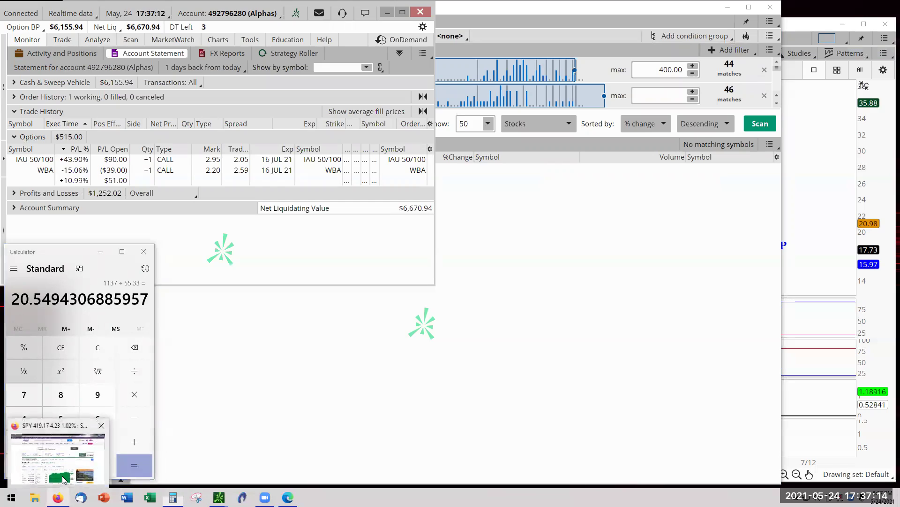
left_click(62, 476)
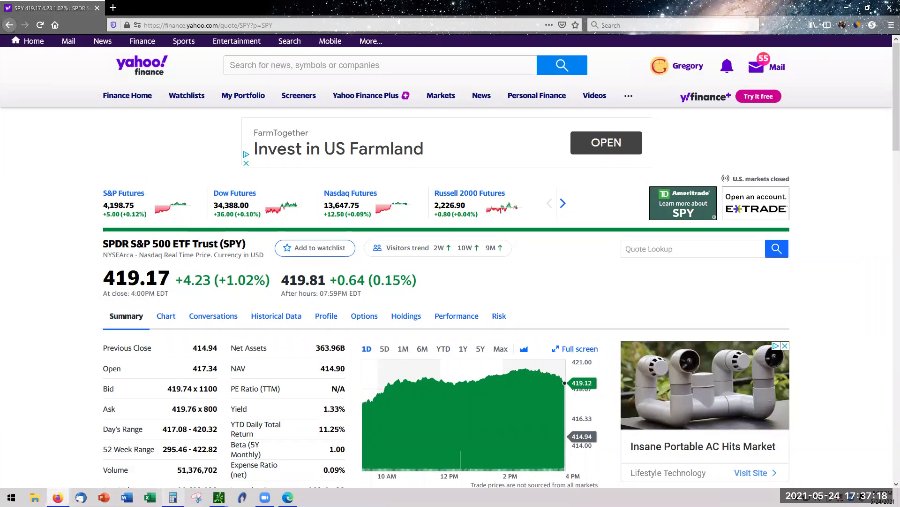
left_click(173, 497)
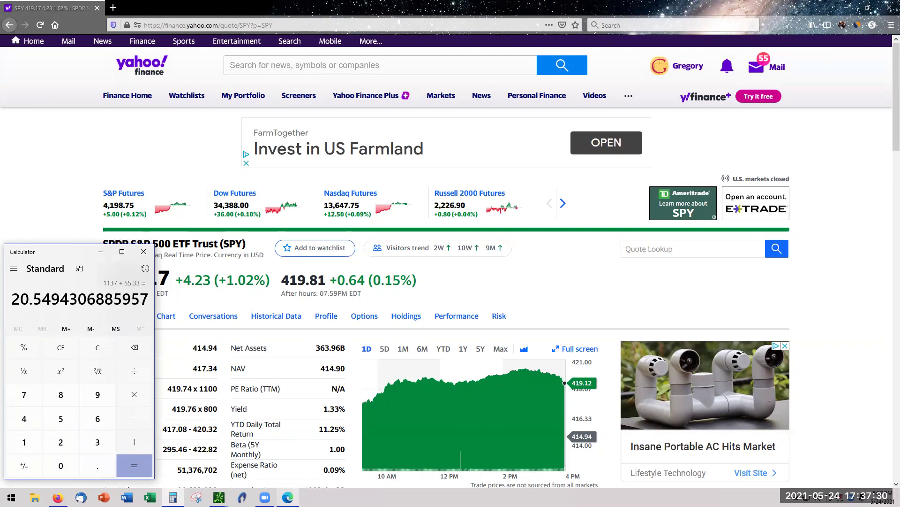
Switch to the Edge window showing the May 24 2021 IAU Call presentation
mouse_move(287, 497)
left_click(288, 452)
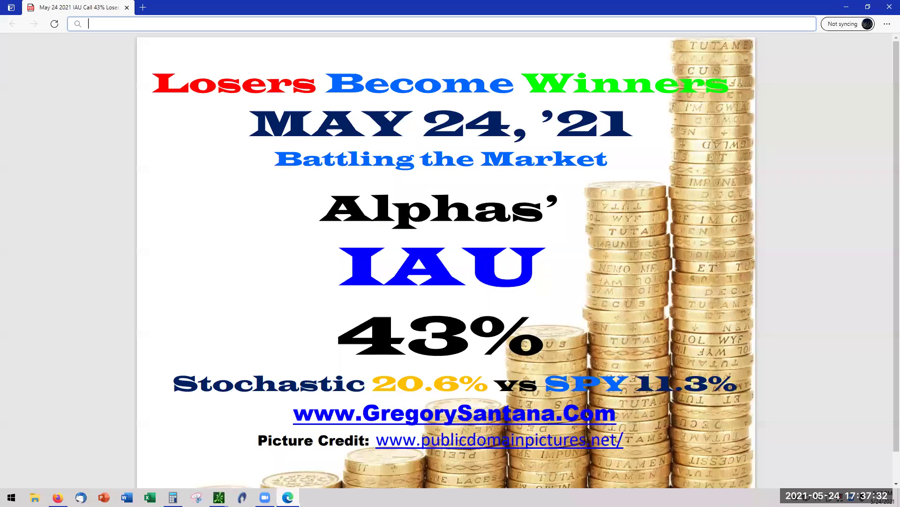